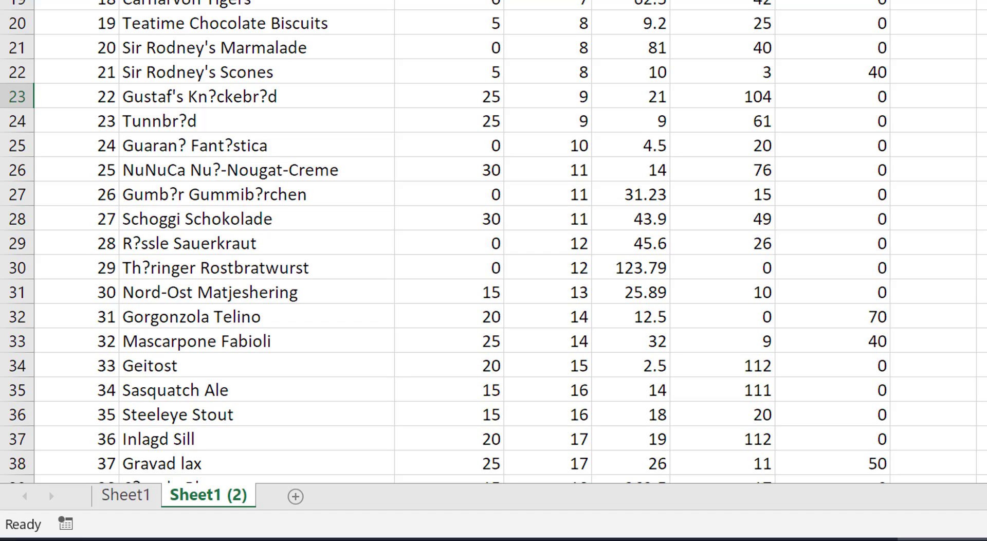
Start a formula-based conditional formatting rule for cell A1 of Sheet1 (2) with the formula =$A$1<>Sheet1!$A$1
key(ctrl+Home)
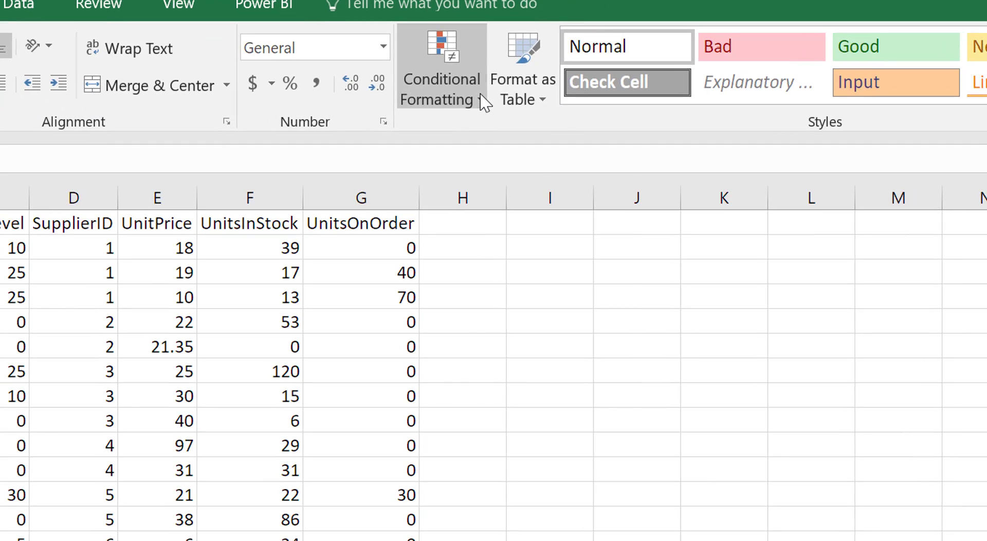
click(482, 97)
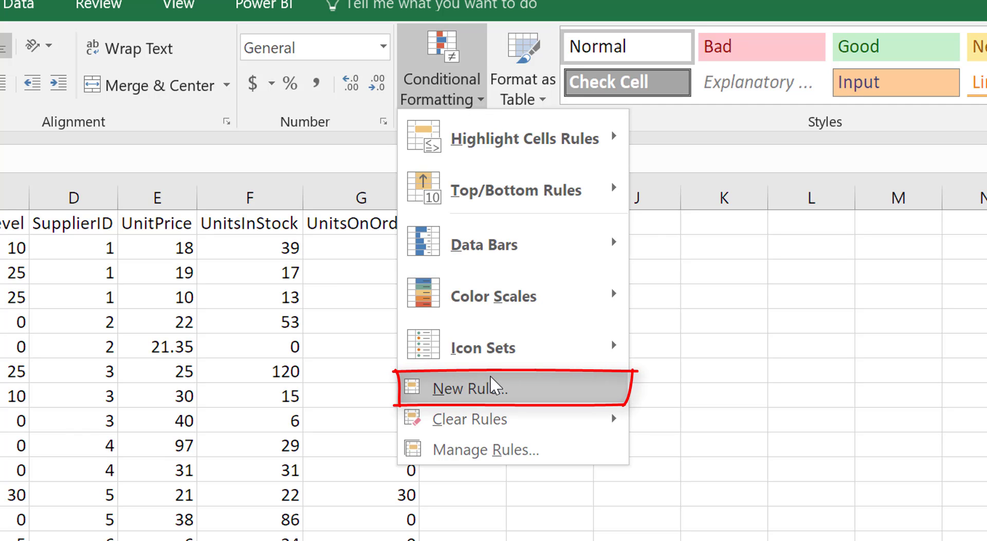
click(489, 391)
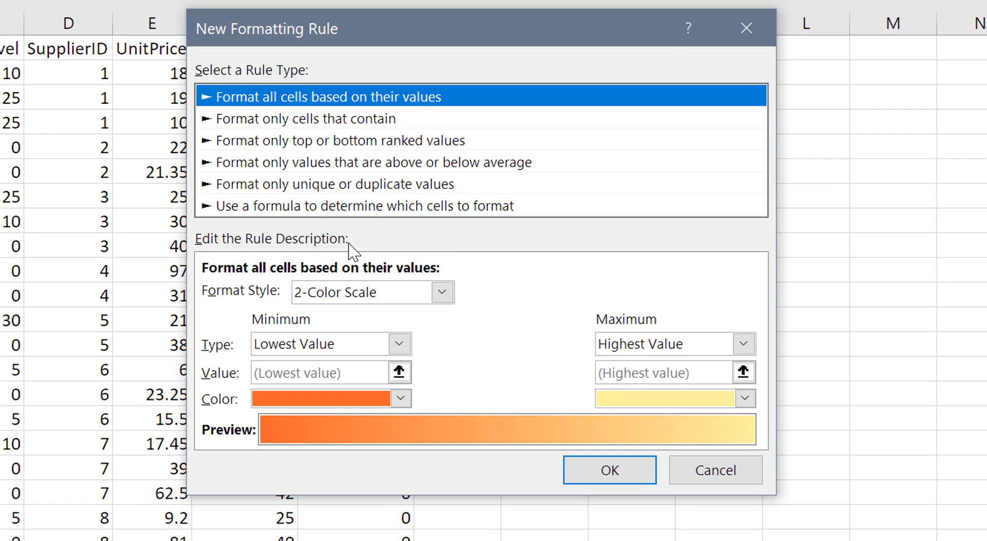
click(345, 206)
click(280, 292)
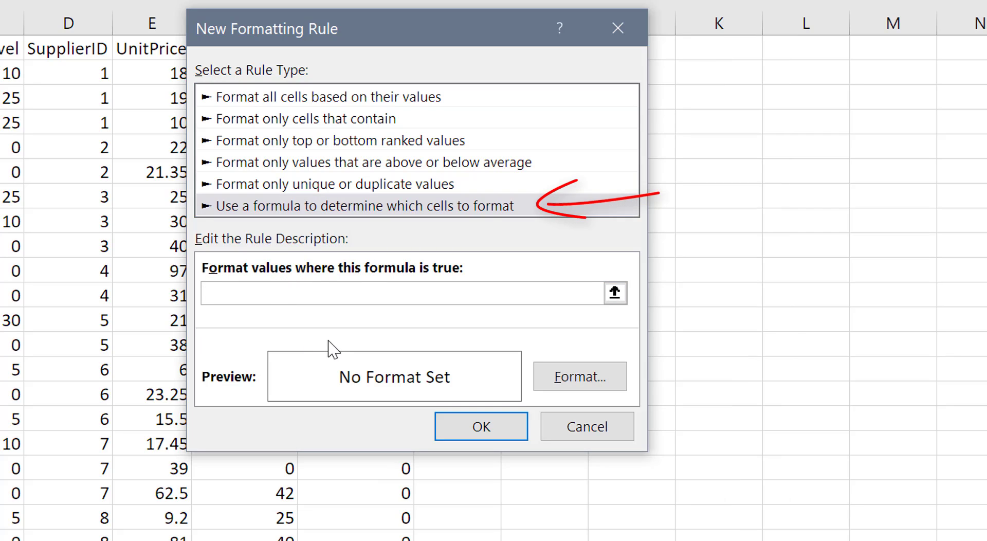
text(=)
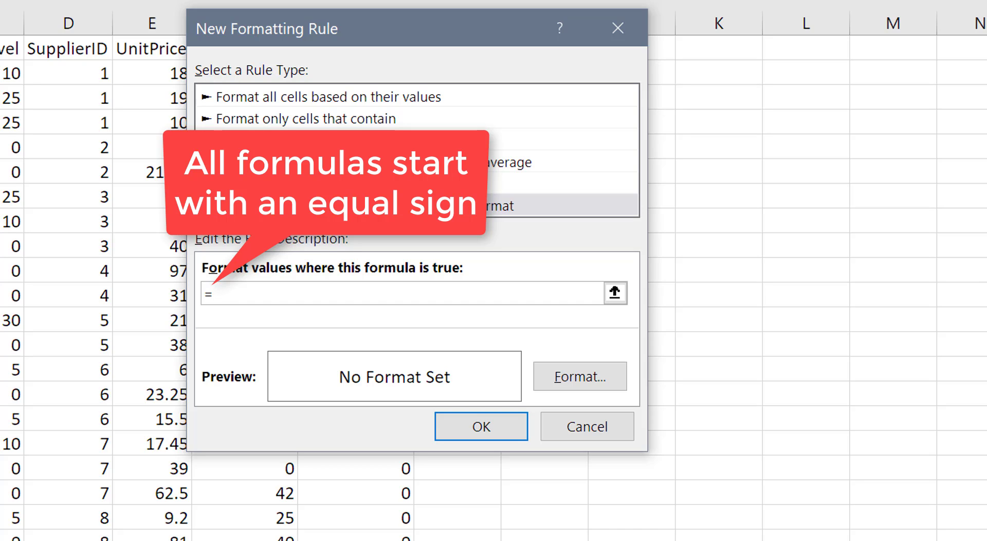
text($A$1)
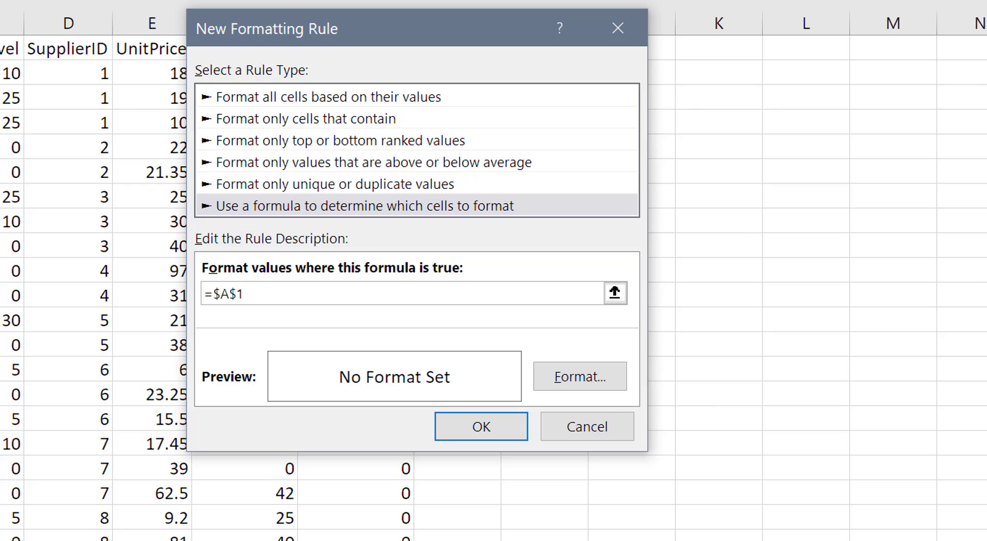
text(<>)
text(Sheet1!$A$1)
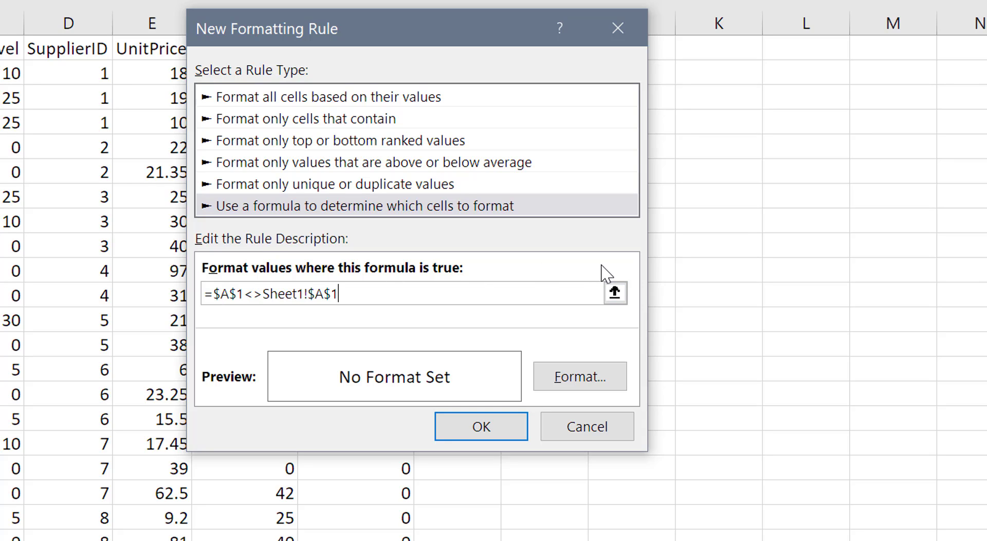
Make both references in the rule's formula relative so that it reads =A1<>Sheet1!A1
click(213, 291)
key(Delete)
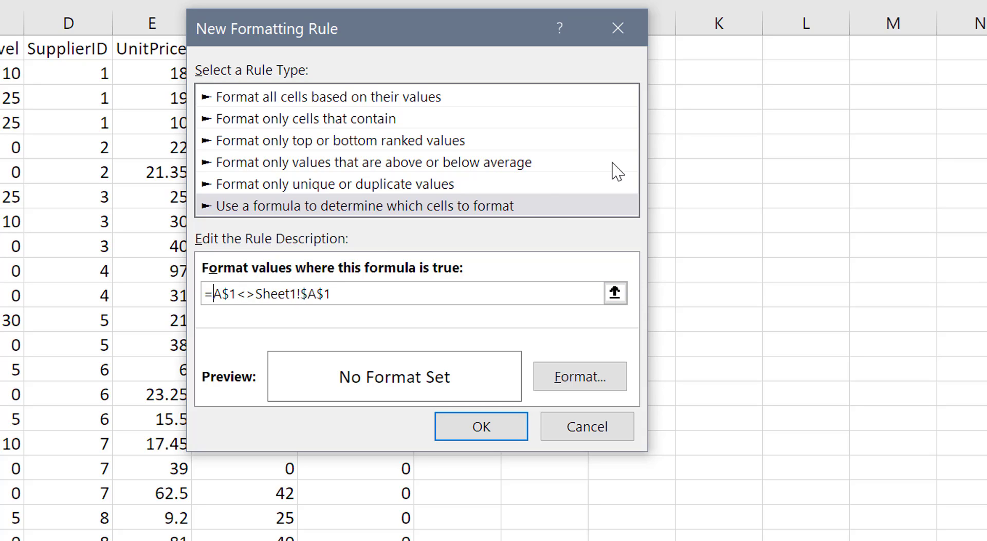
click(229, 295)
key(BackSpace)
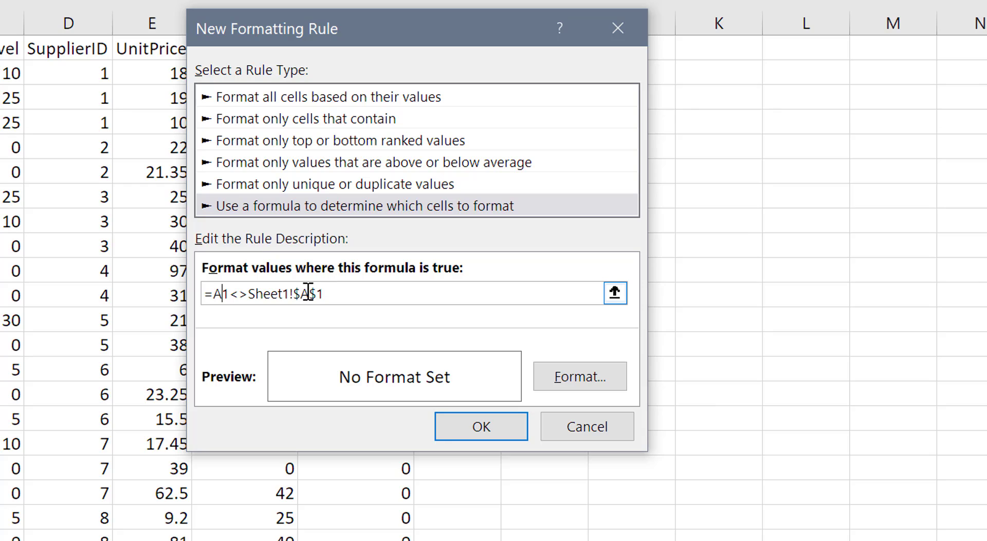
click(294, 293)
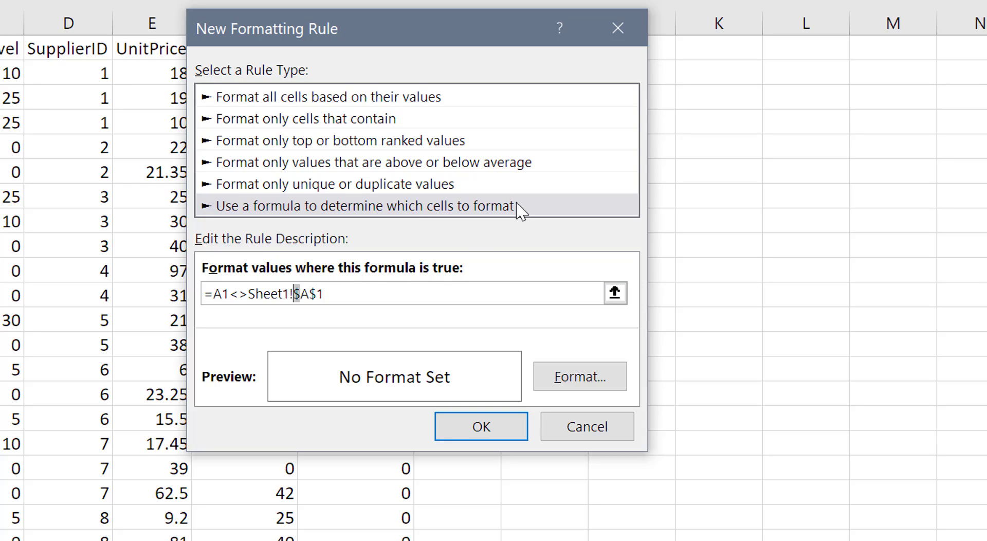
key(Delete)
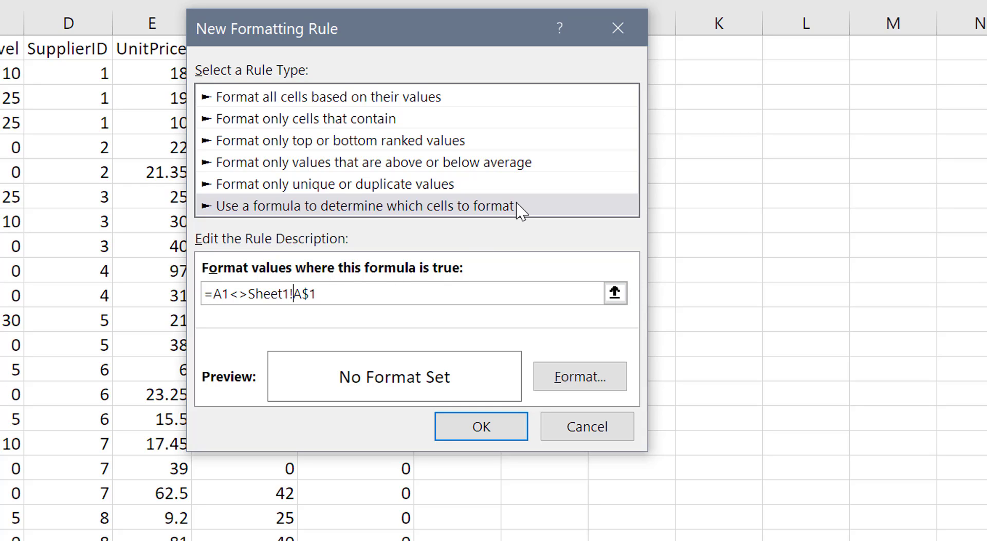
click(309, 294)
key(BackSpace)
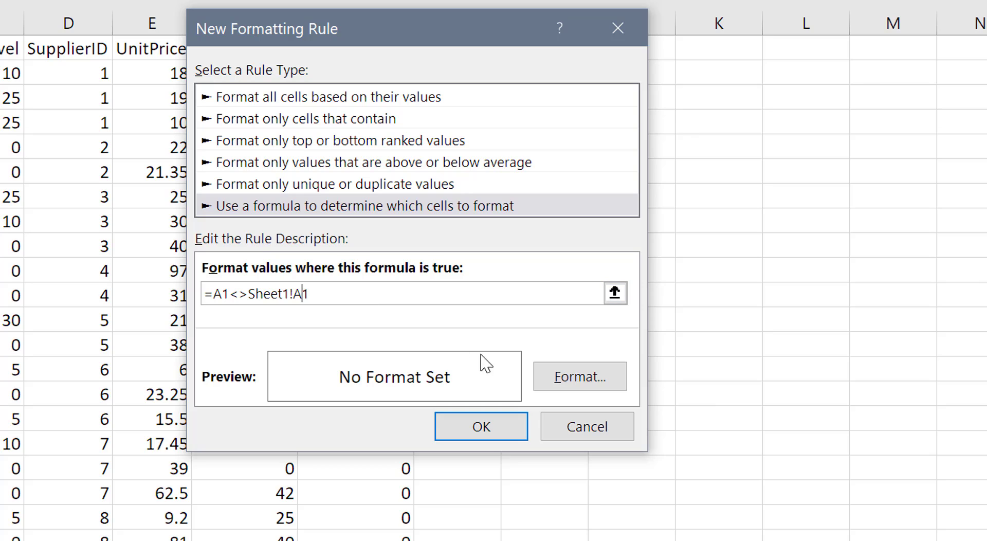
click(520, 296)
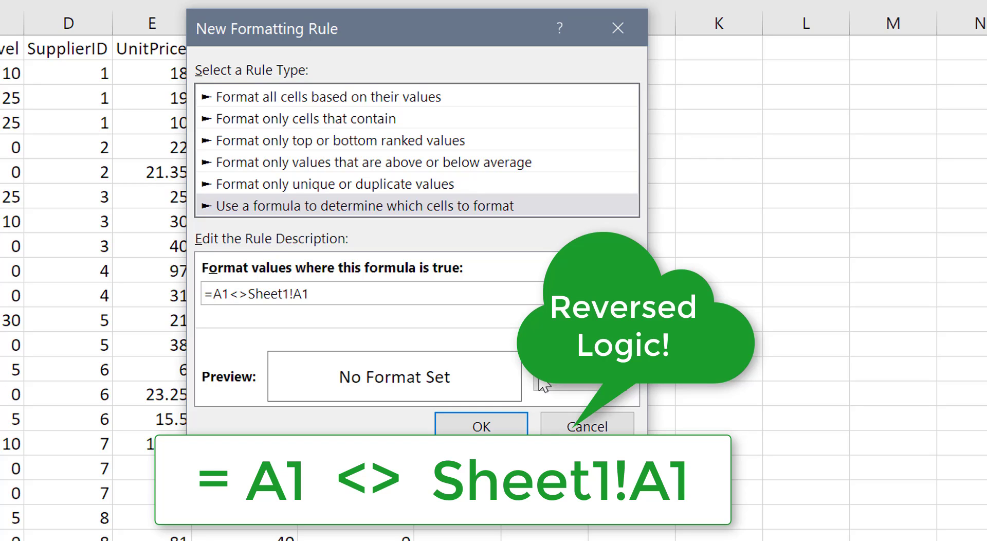
Give the rule a bold italic font and a yellow fill, and create it
click(581, 388)
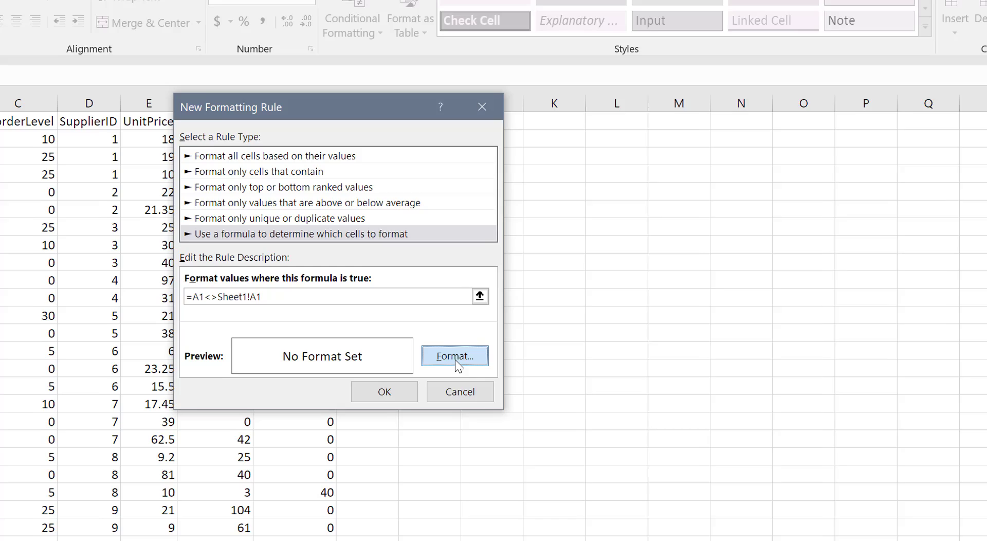
click(582, 382)
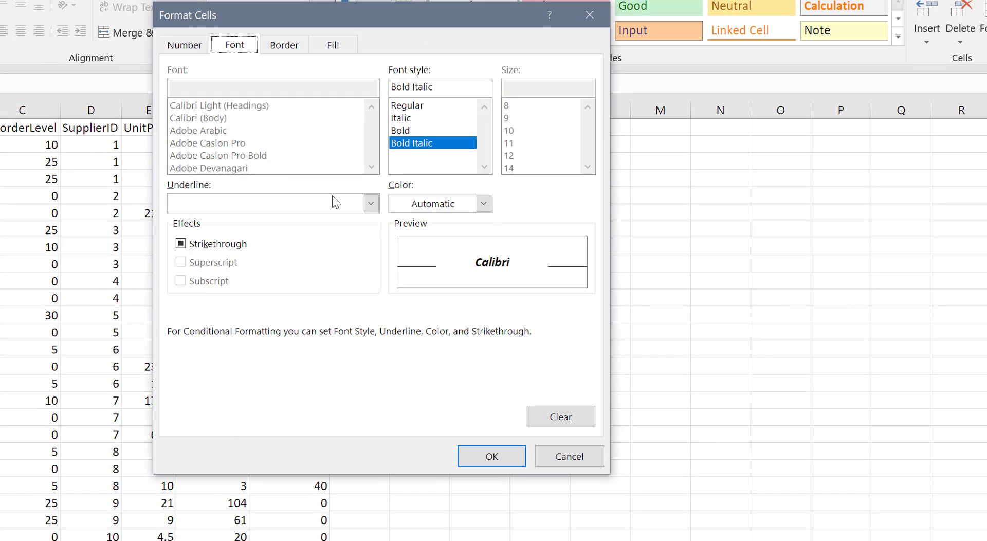
click(411, 142)
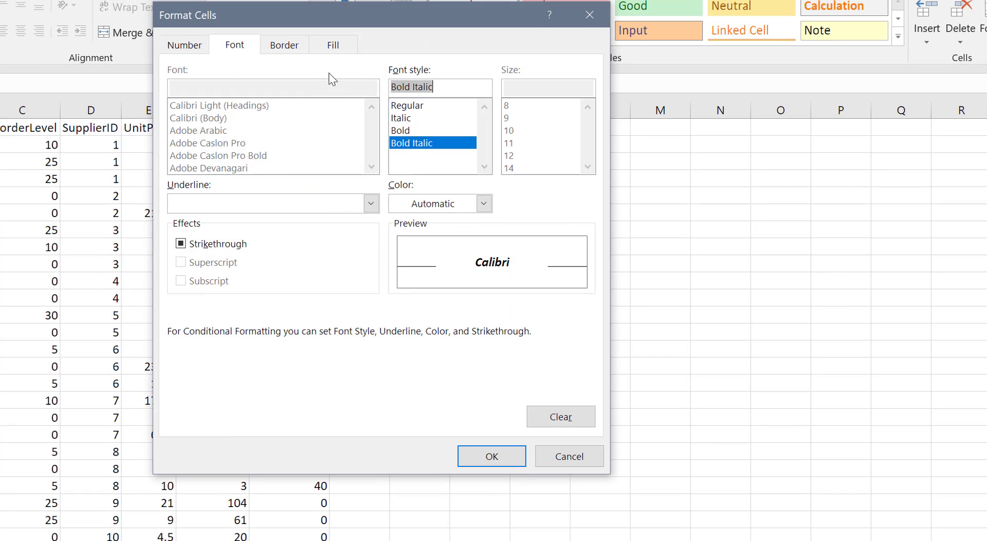
click(332, 46)
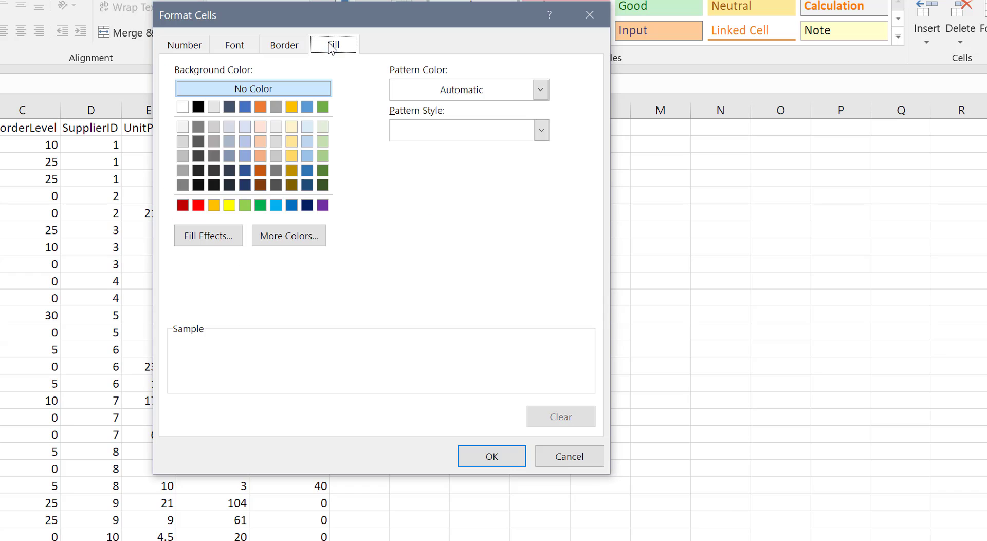
click(230, 206)
click(477, 465)
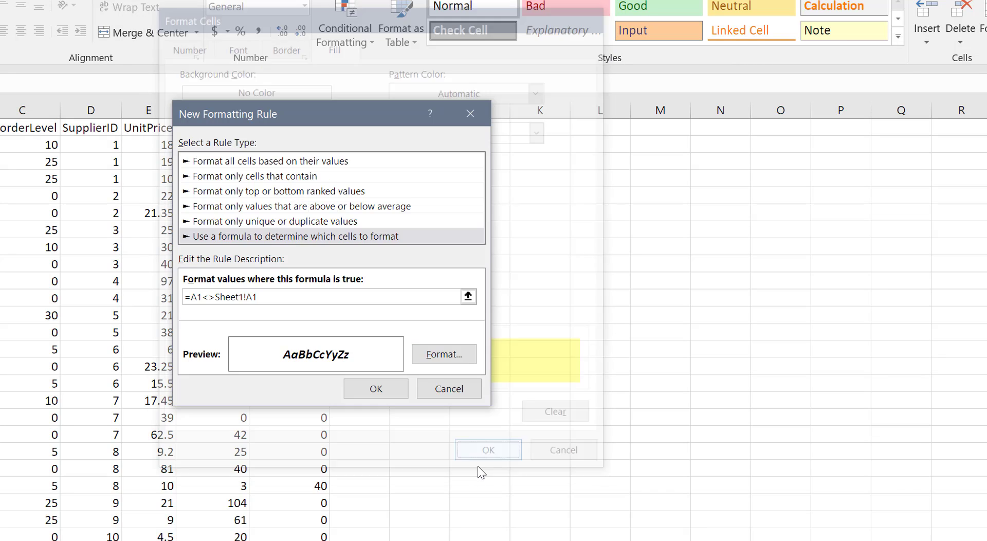
click(378, 394)
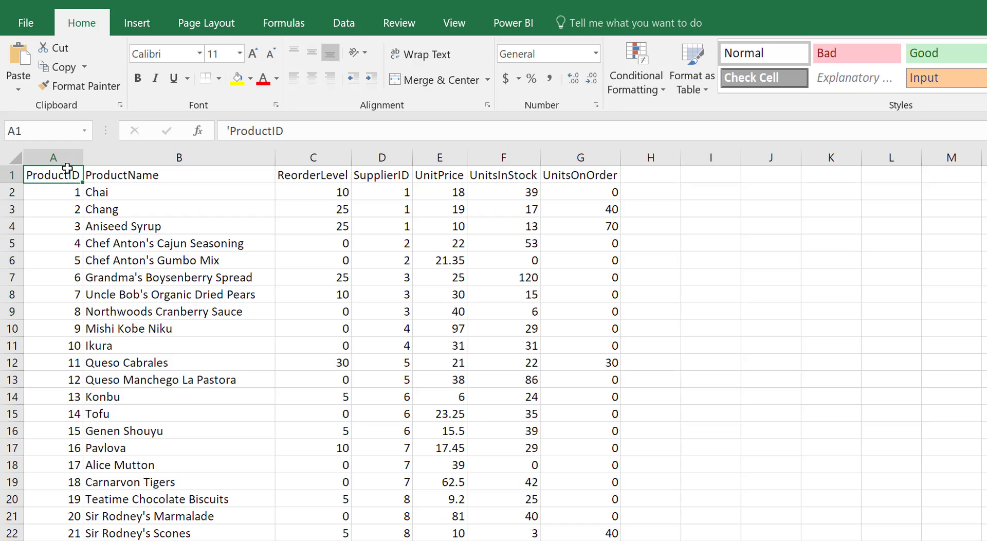
Test the rule by entering sss in cell A1, and undo the entry
text(sss)
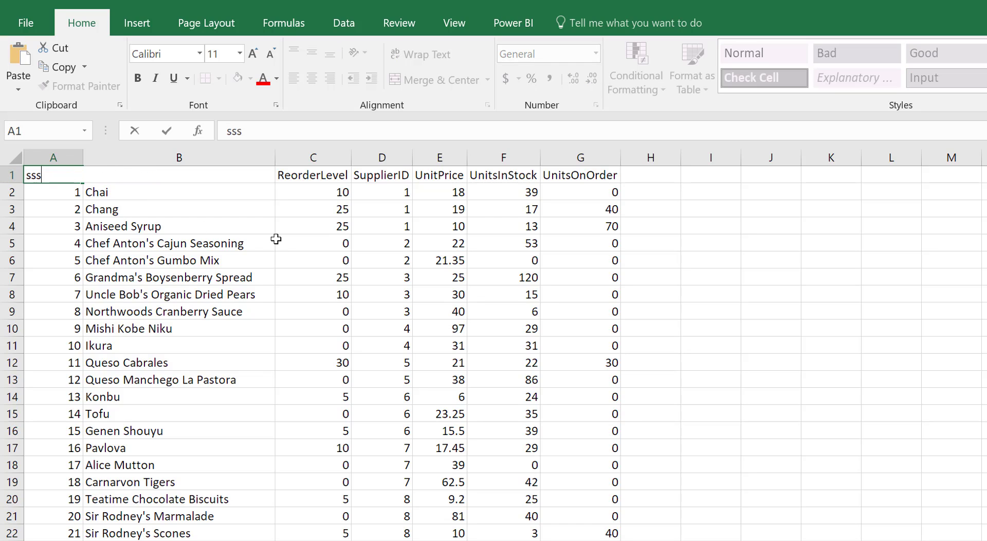
key(Return)
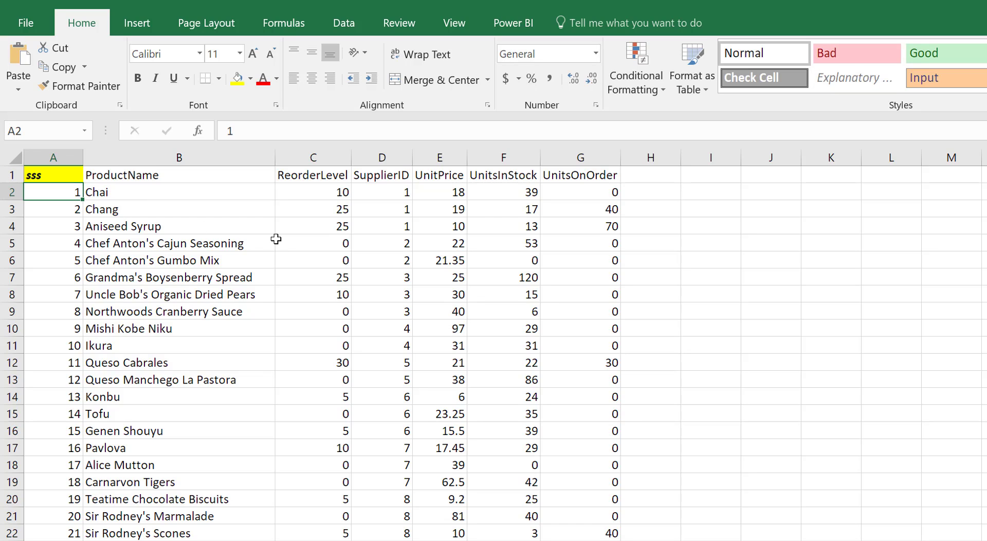
key(ctrl+z)
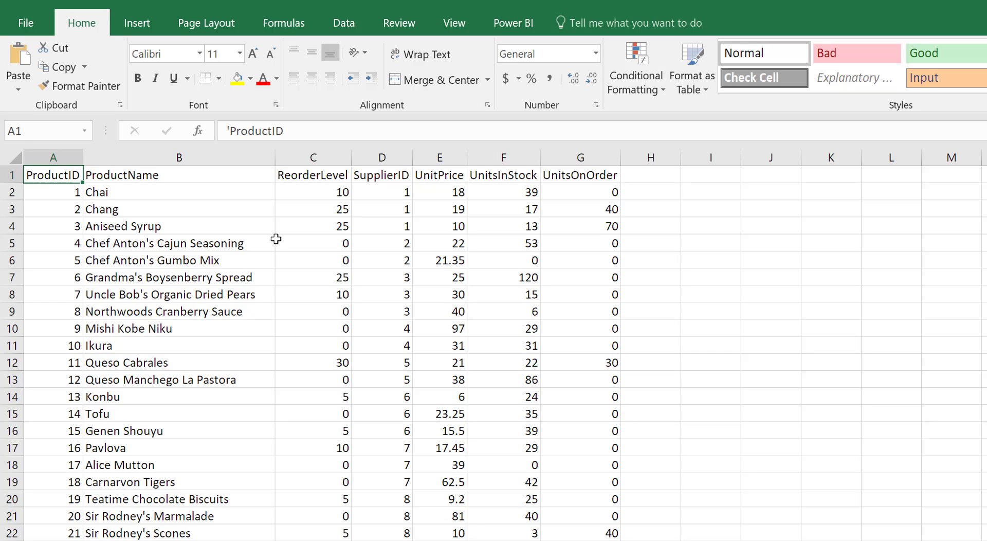
Extend the existing conditional formatting rule so that it applies to =A:G
click(638, 90)
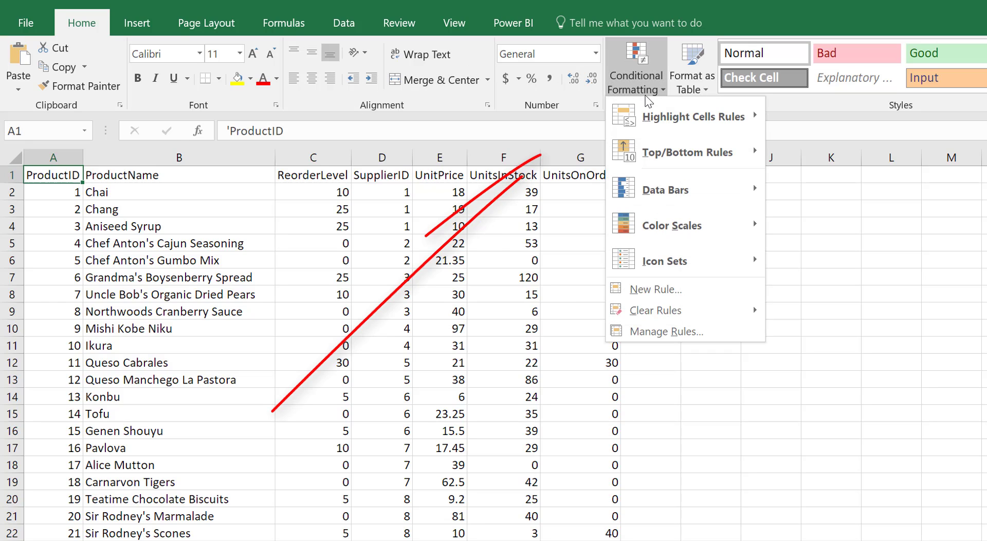
click(670, 332)
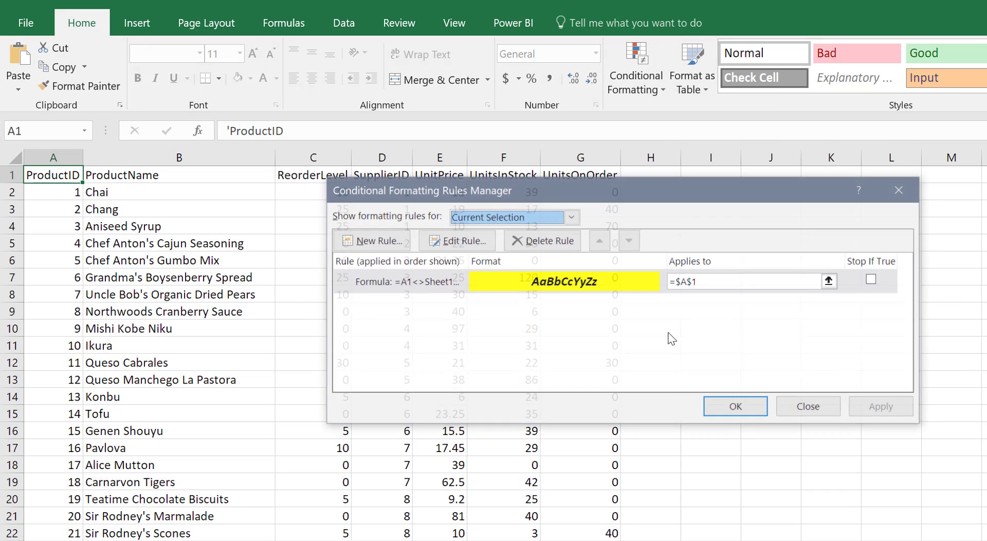
click(715, 280)
key(BackSpace)
key(BackSpace)
key(BackSpace)
key(BackSpace)
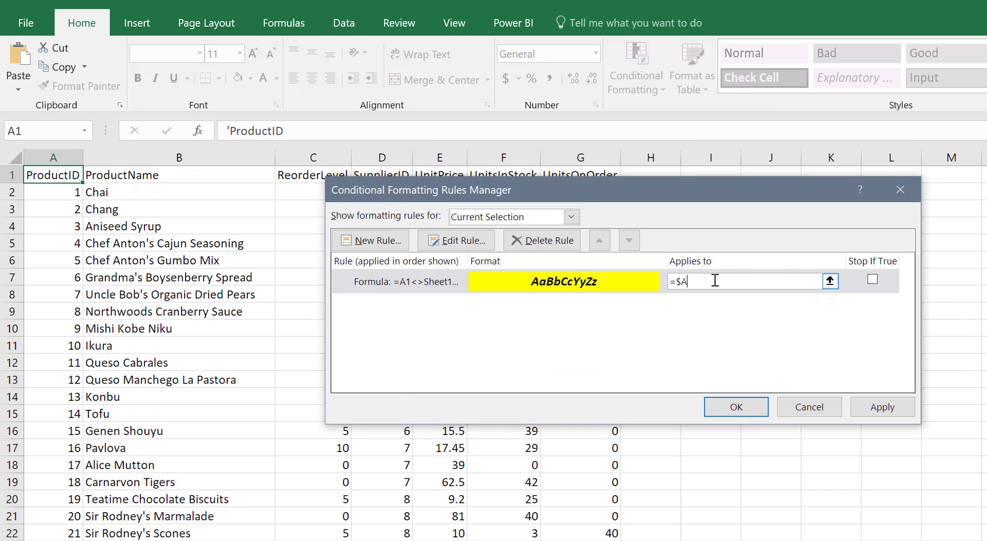
text(A:G)
drag(697, 191, 699, 223)
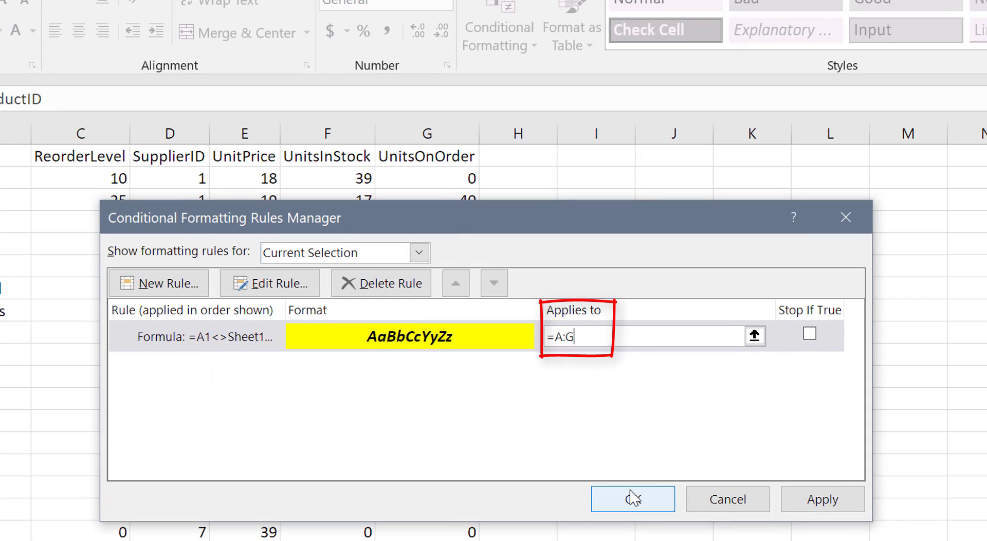
click(633, 498)
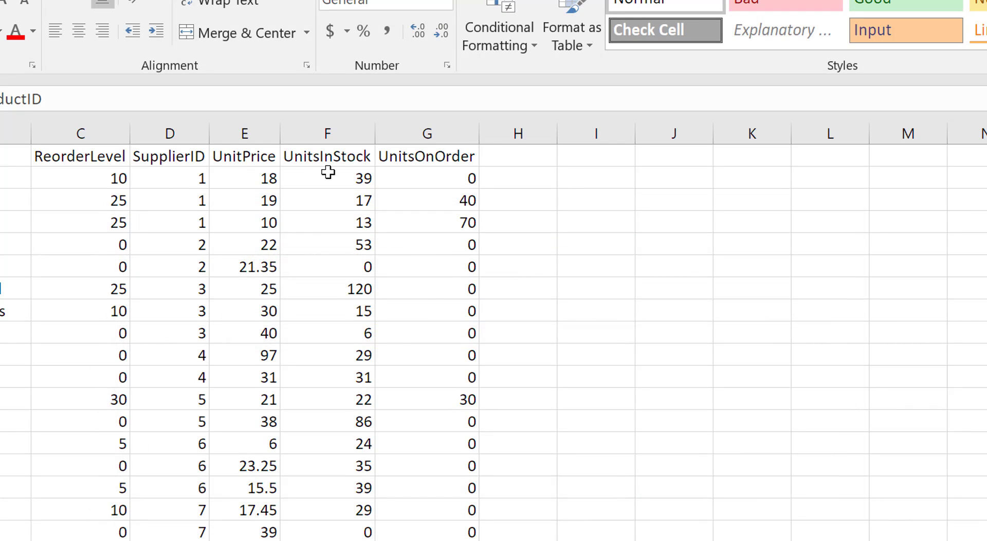
Test the extended rule by entering 50 as the UnitsInStock value for Chai, and undo the entry
click(353, 175)
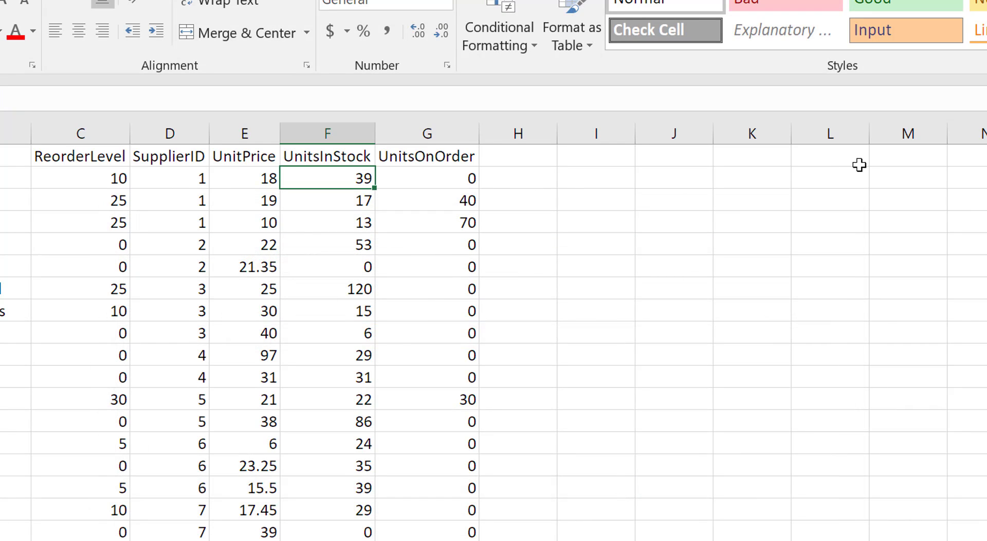
text(50\)
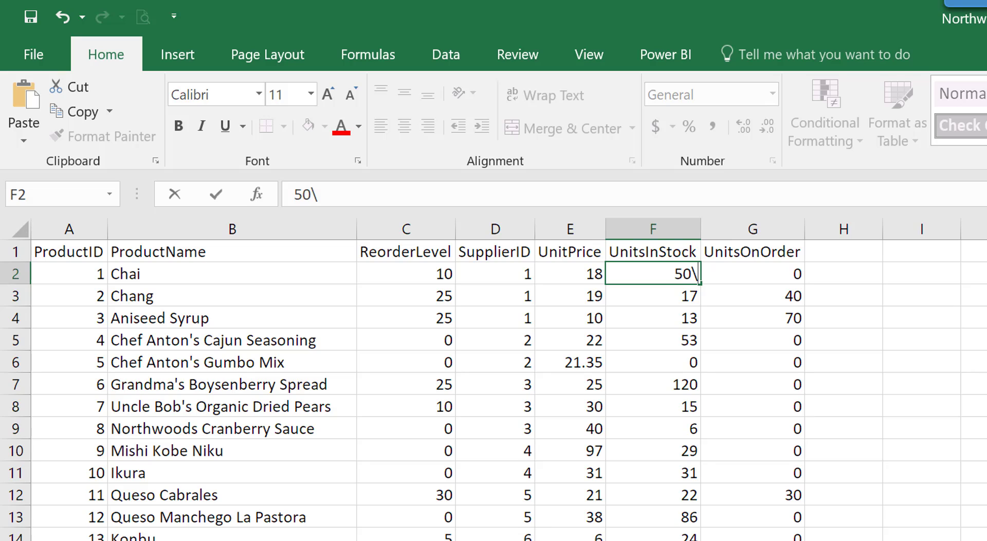
key(BackSpace)
key(Return)
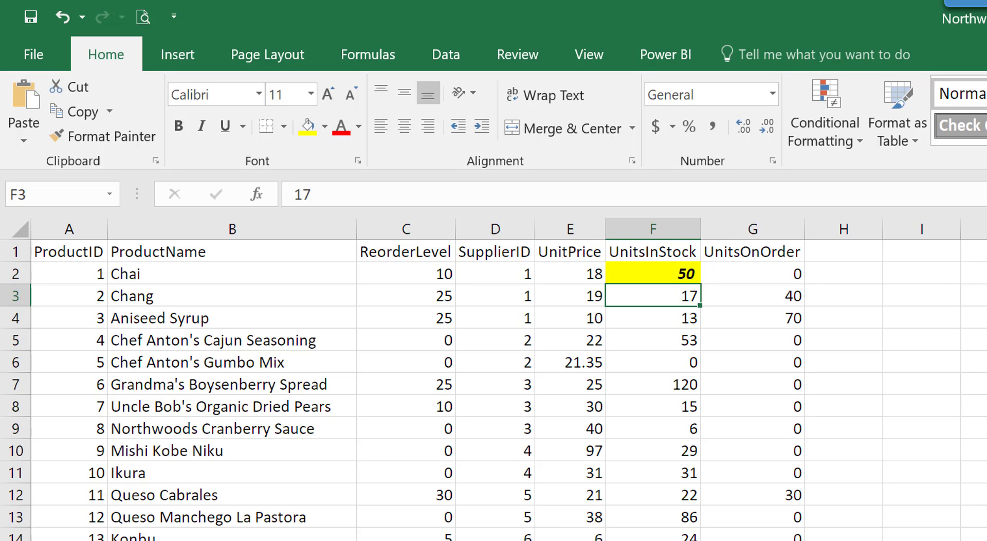
key(ctrl+z)
Test the rule in another column by entering 35 as the UnitsOnOrder value for Chang
click(736, 295)
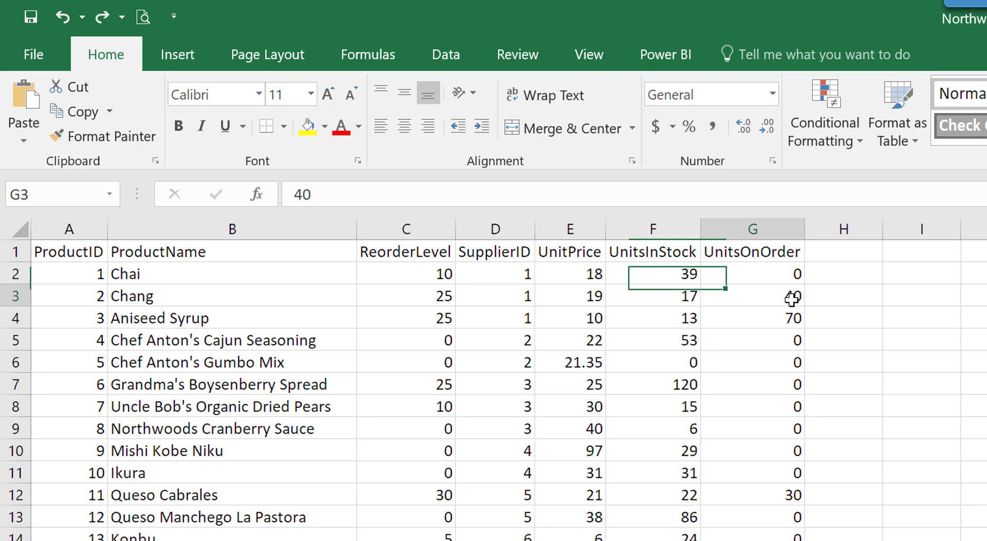
text(35)
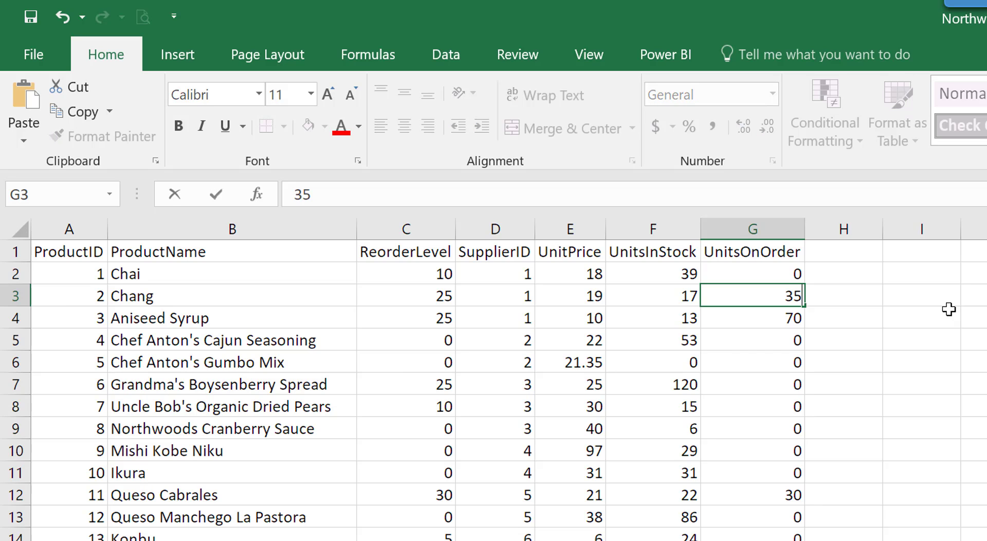
key(Return)
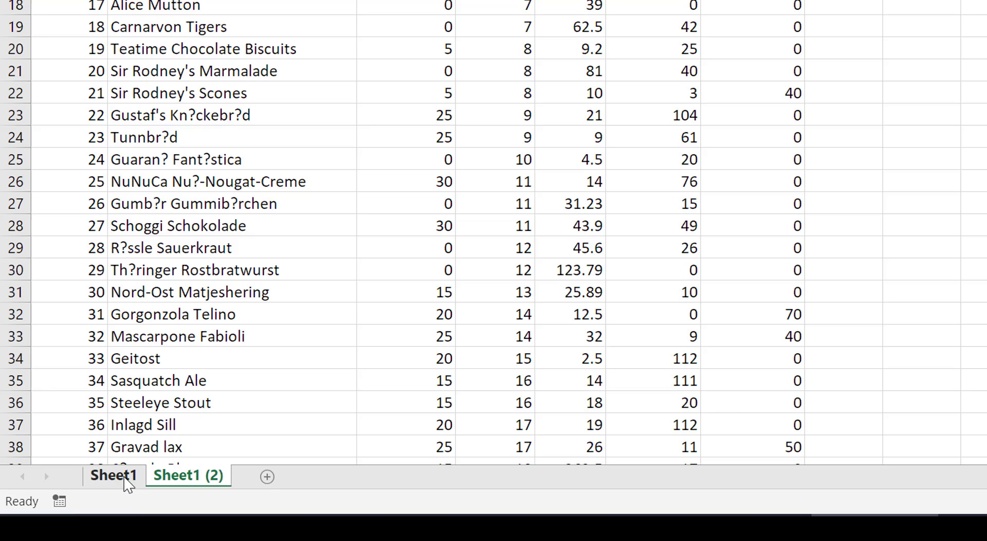
Hide the original worksheet Sheet1
click(114, 476)
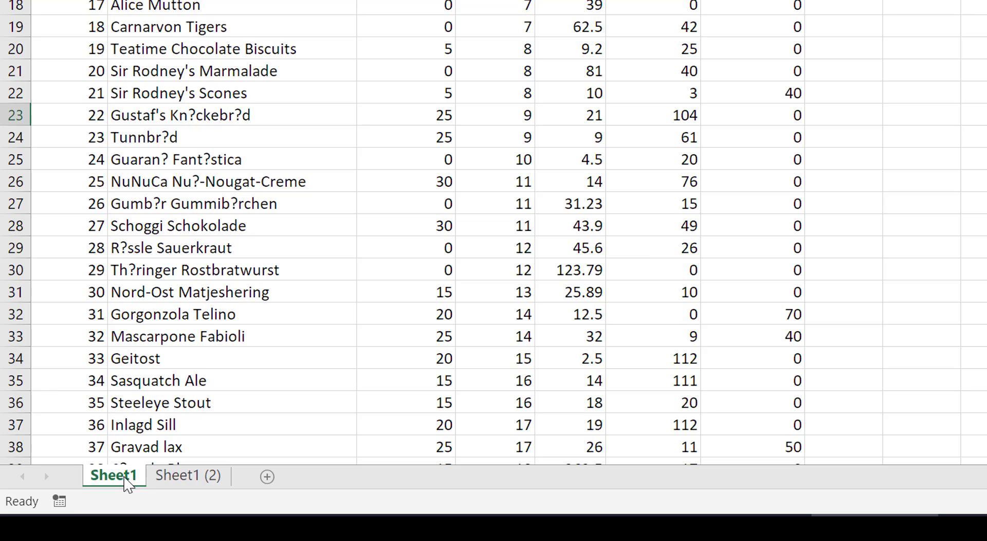
right_click(123, 475)
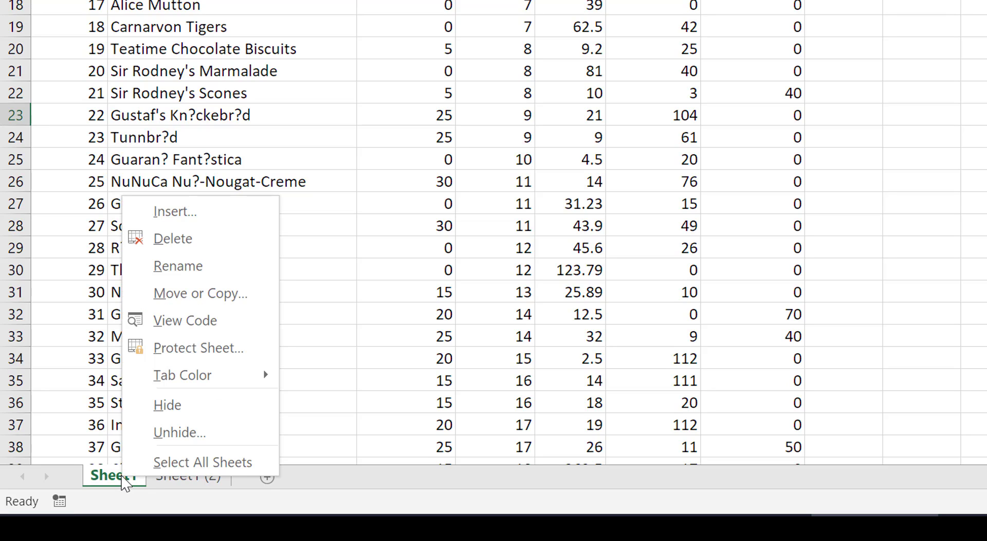
click(168, 407)
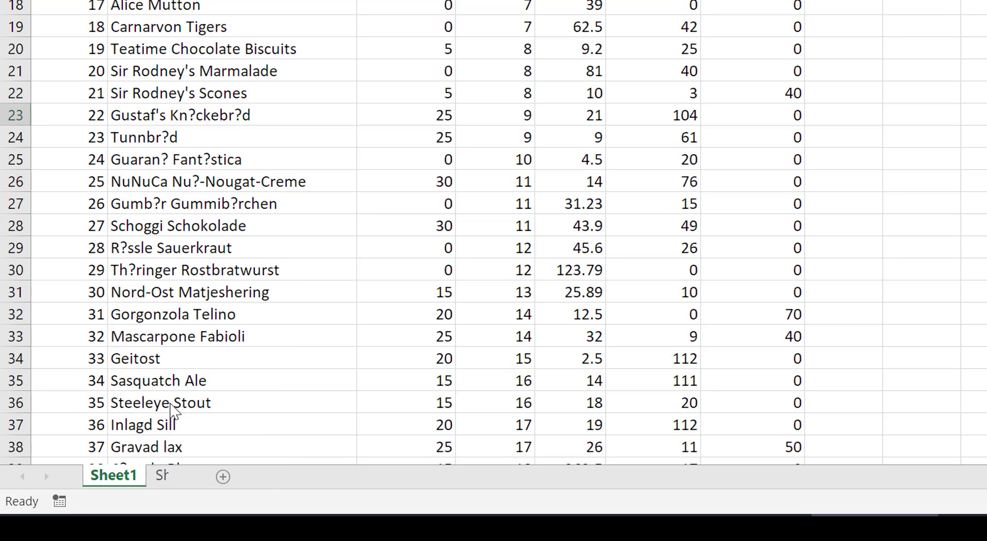
Rename the worksheet Sheet1 (2) as status and save the workbook
double_click(133, 478)
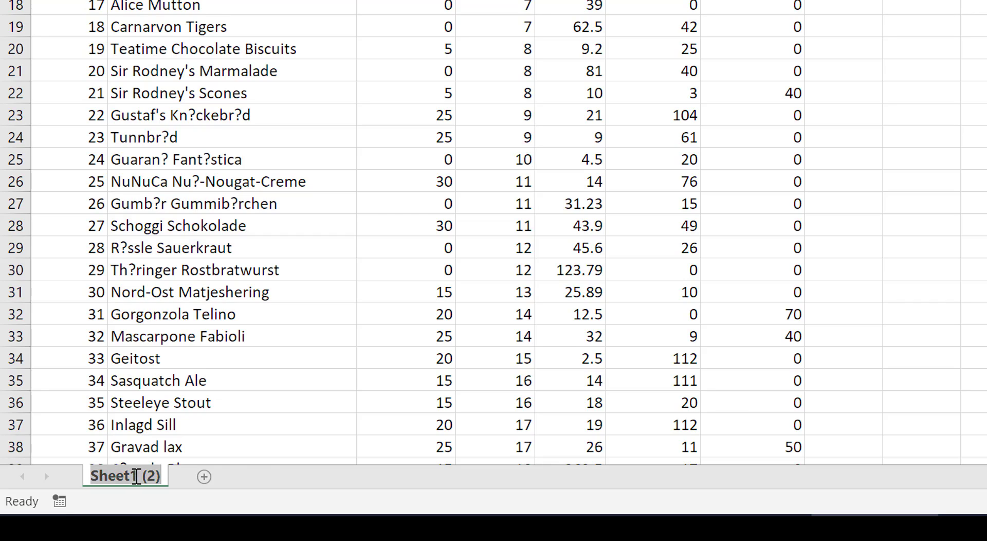
text(status)
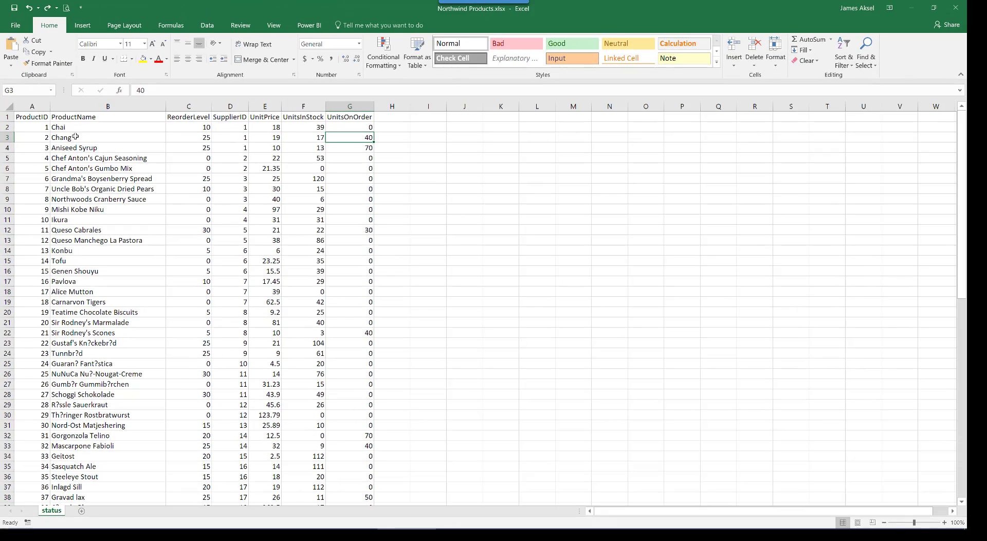
click(14, 7)
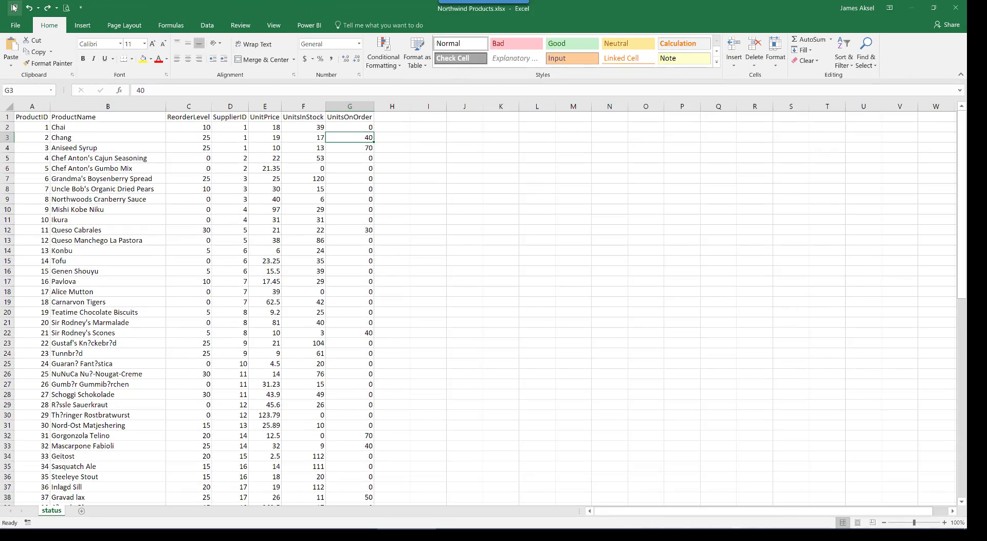